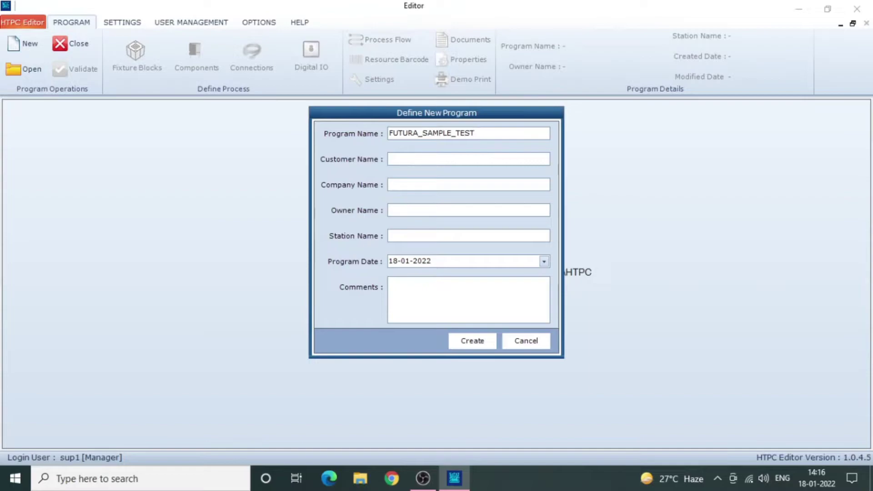
# - Complete the program name as FUTURA_SAMPLE_TEST_PROGRAM and enter FUTURA as the customer, company and owner name
pyautogui.write('PROGR')
pyautogui.write('AM')
pyautogui.write('FUTURA')
pyautogui.press('Tab')
pyautogui.write('FUTURA')
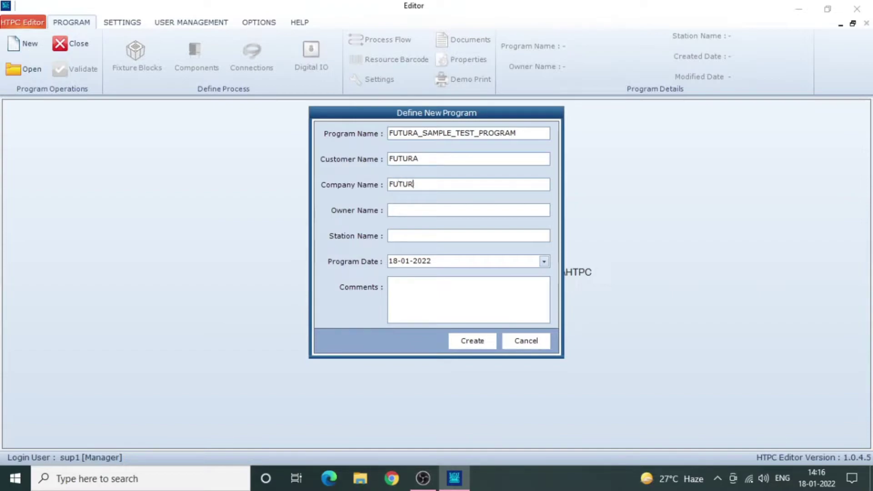
pyautogui.write('FUTURA')
# - Set the station name to 0001, add the comment "FOR TESTING PURPOSE ONLY." and create the program
pyautogui.write('000')
pyautogui.press('Tab')
pyautogui.press('Tab')
pyautogui.press('Tab')
pyautogui.press('Tab')
pyautogui.write('FOR TESTING PURPOSE ONLY.')
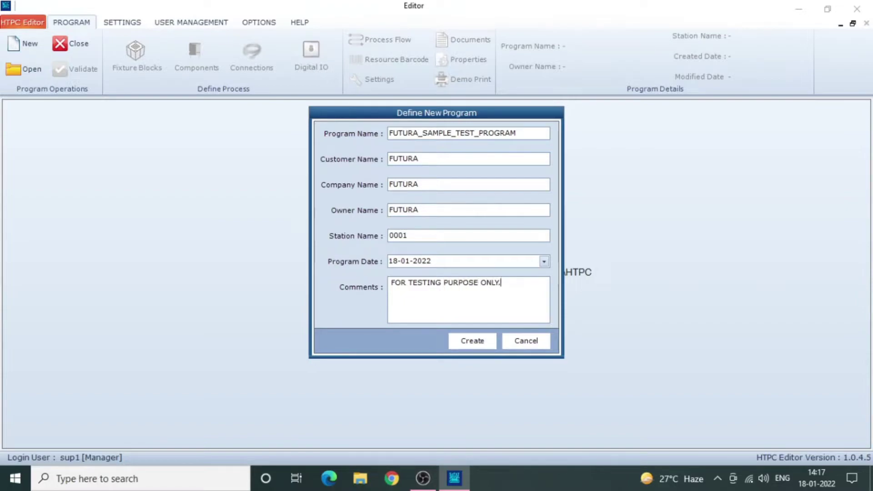
pyautogui.click(485, 340)
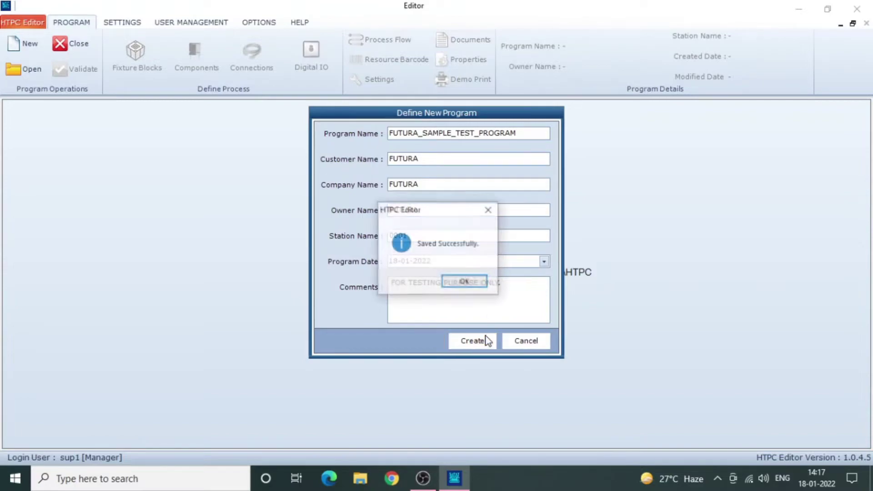
pyautogui.click(465, 282)
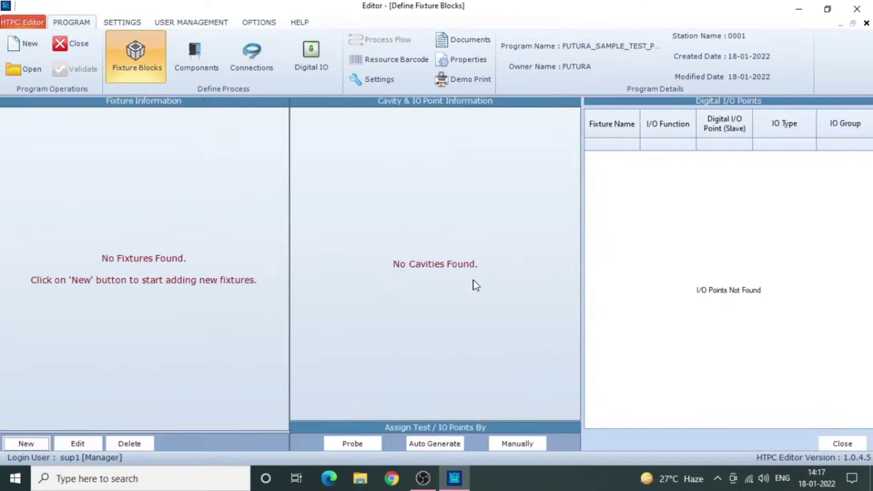
# - Start a new fixture named 3_POLE_CONNECTOR and add 3 cavities to it
pyautogui.click(31, 443)
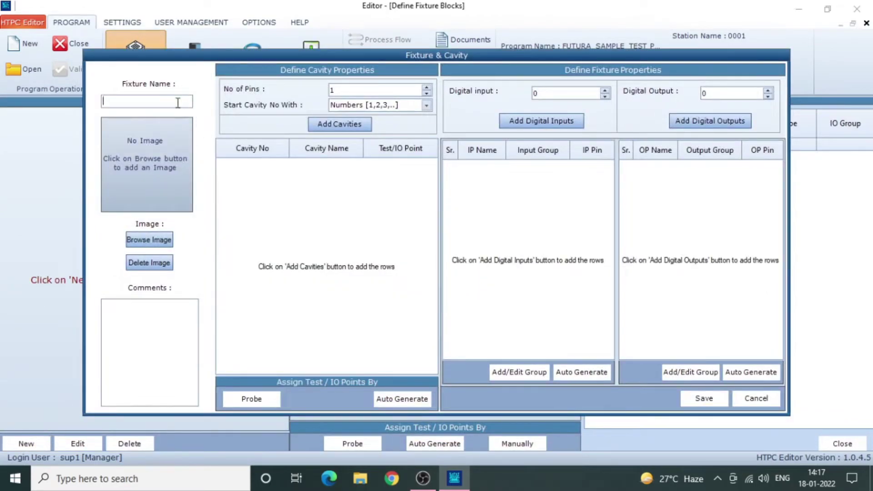
pyautogui.write('3_POLE_CONNECTOR')
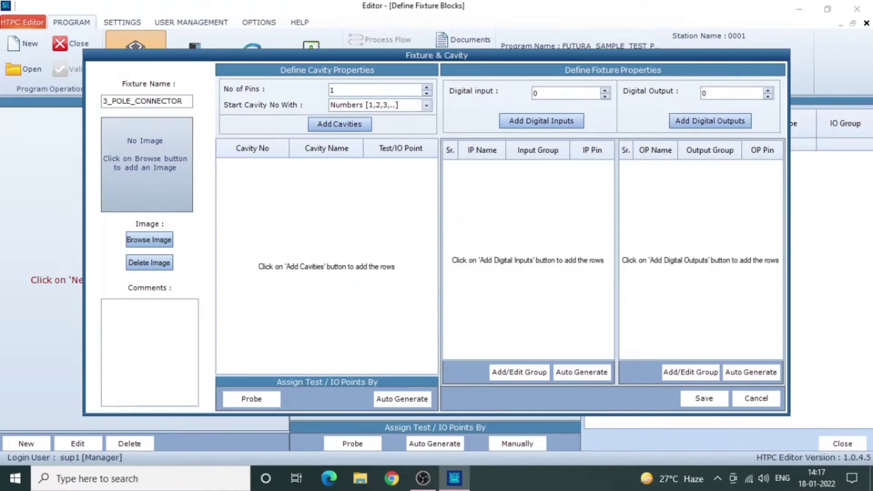
pyautogui.doubleClick(333, 90)
pyautogui.write('3')
pyautogui.click(340, 124)
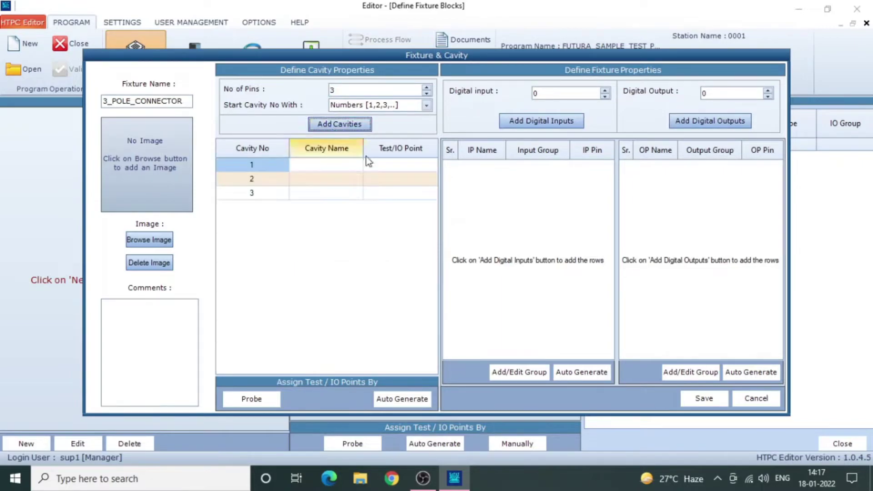
# - Auto-generate test/IO points for all three cavities, starting at 1 with interval 1, and save the fixture
pyautogui.click(398, 165)
pyautogui.moveTo(399, 166); pyautogui.dragTo(399, 200)
pyautogui.click(402, 399)
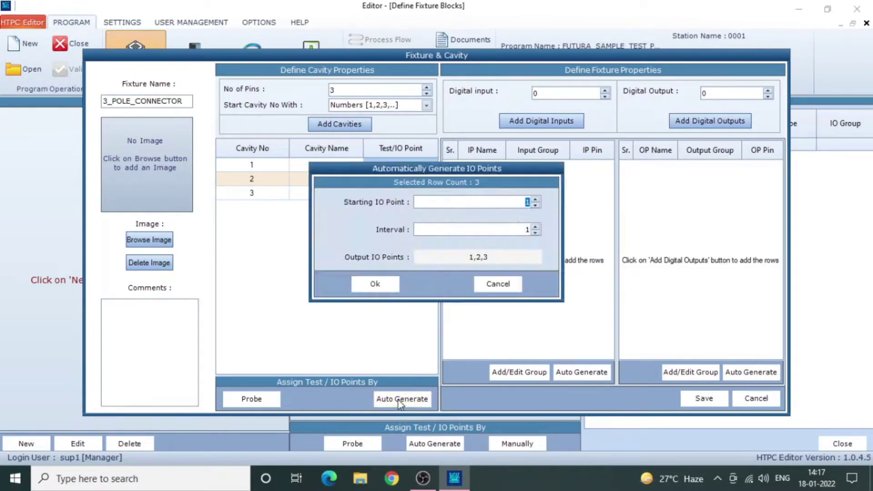
pyautogui.click(470, 232)
pyautogui.click(370, 285)
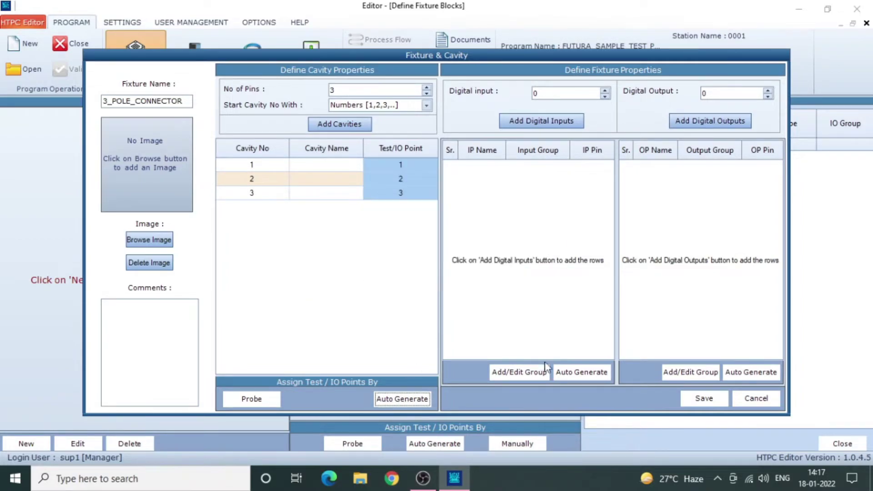
pyautogui.click(691, 397)
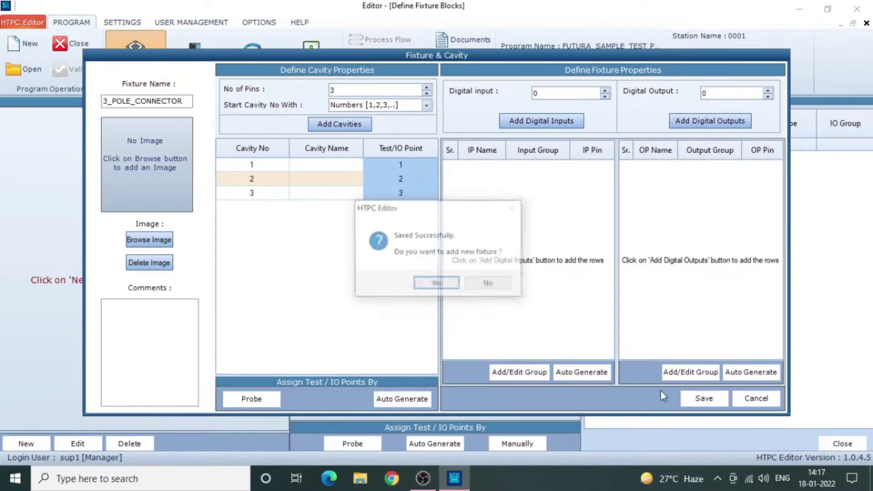
# - Start another fixture named 5_POLE_CONNECTOR and add 5 cavities to it
pyautogui.click(436, 284)
pyautogui.click(146, 102)
pyautogui.write('5_POLE_CONNECTOR')
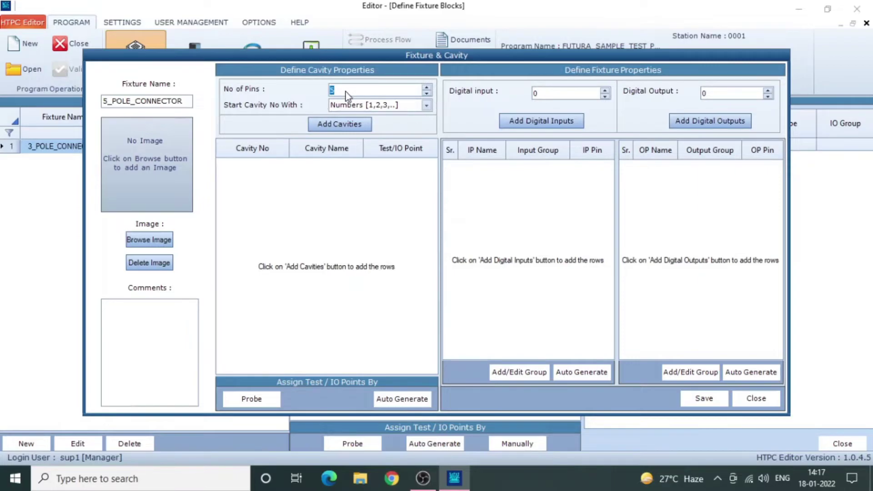
pyautogui.click(362, 124)
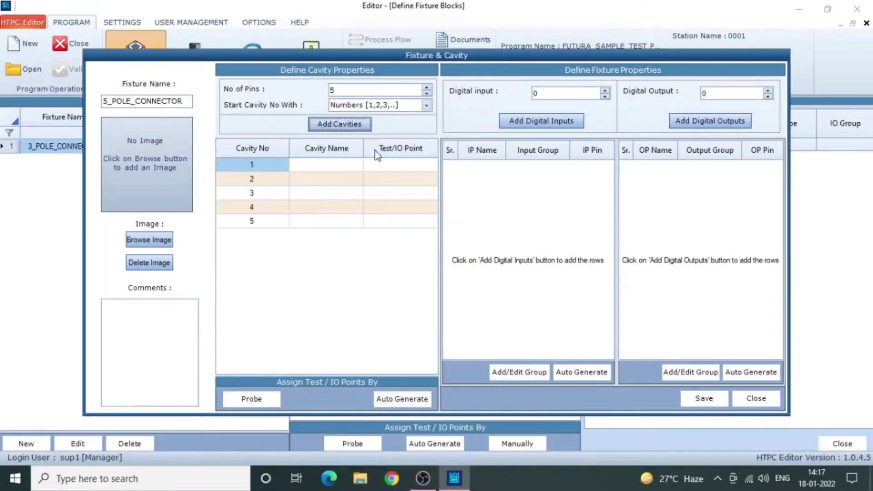
# - Auto-generate test/IO points for all five cavities, starting at 4 with interval 1, and save the fixture
pyautogui.click(384, 169)
pyautogui.moveTo(387, 173); pyautogui.dragTo(389, 223)
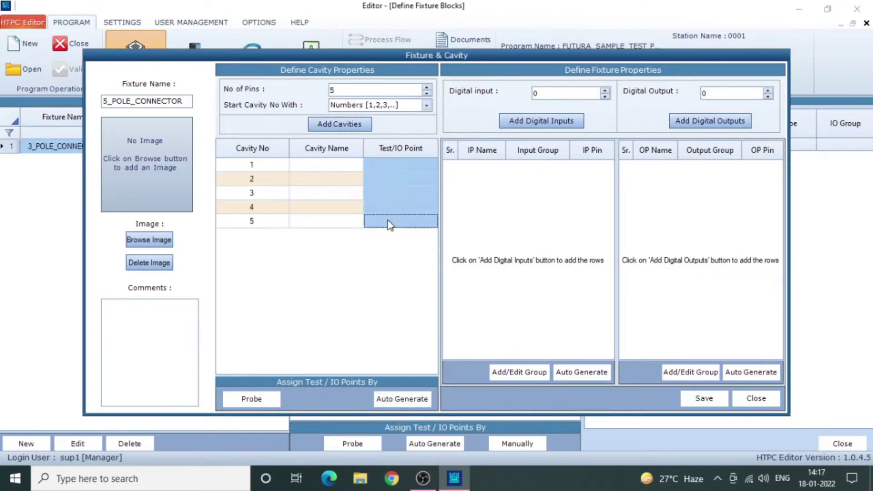
pyautogui.click(403, 399)
pyautogui.write('4')
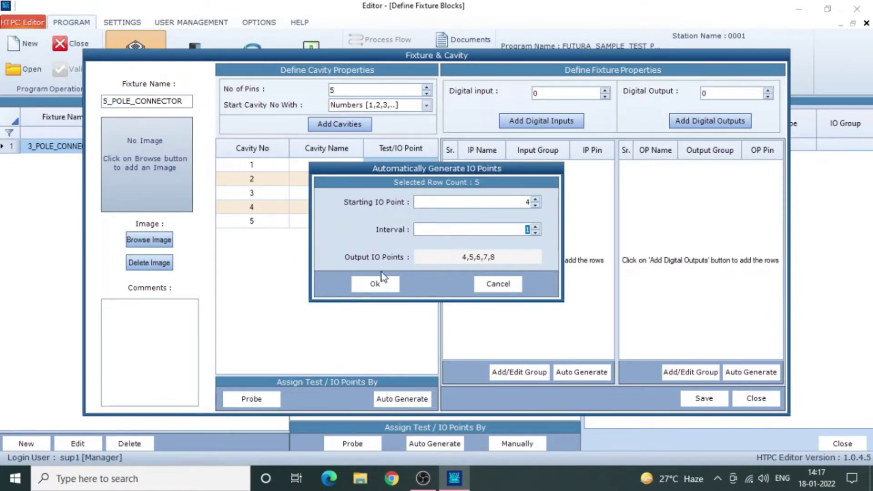
pyautogui.click(377, 280)
pyautogui.click(701, 398)
# - Start another fixture named 7_POLE_CONNECTOR and add 7 cavities to it
pyautogui.click(435, 284)
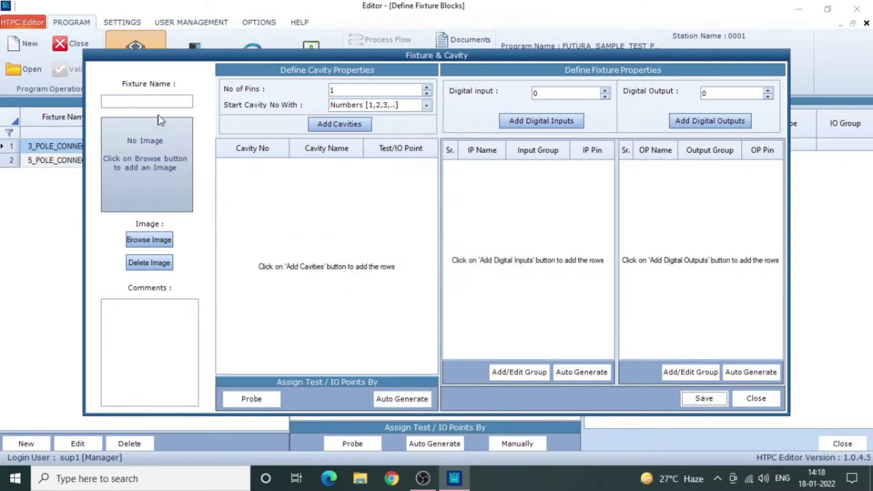
pyautogui.click(153, 103)
pyautogui.write('7')
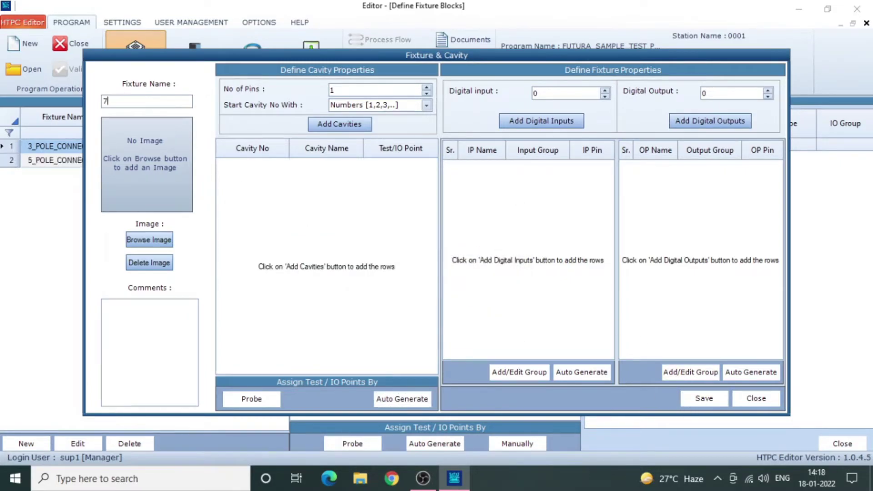
pyautogui.write('_POLE_CONNECTOR')
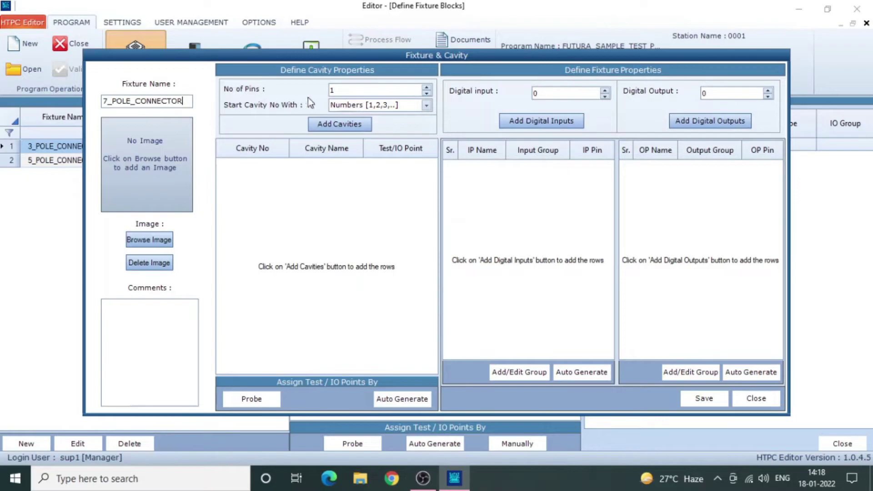
pyautogui.write('7')
pyautogui.click(340, 124)
# - Auto-generate test/IO points for all seven cavities, starting at 9 with interval 1, and save the fixture
pyautogui.moveTo(377, 168); pyautogui.dragTo(391, 247)
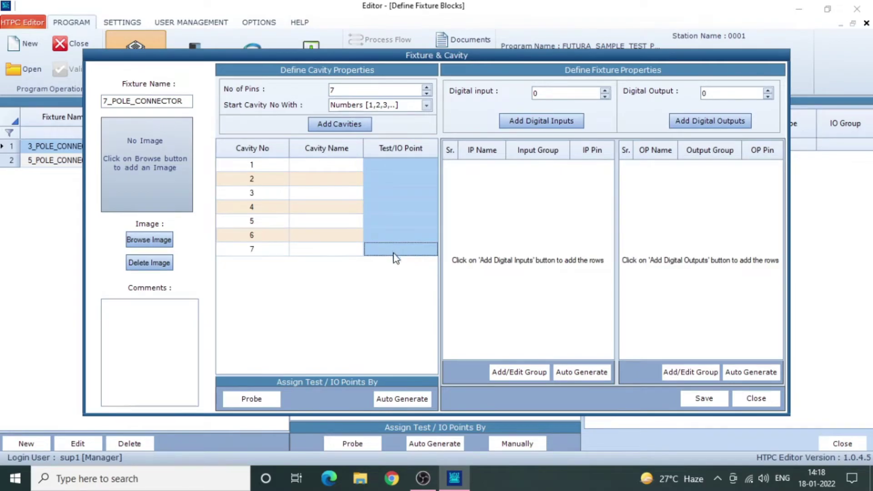
pyautogui.click(412, 400)
pyautogui.write('9')
pyautogui.click(478, 231)
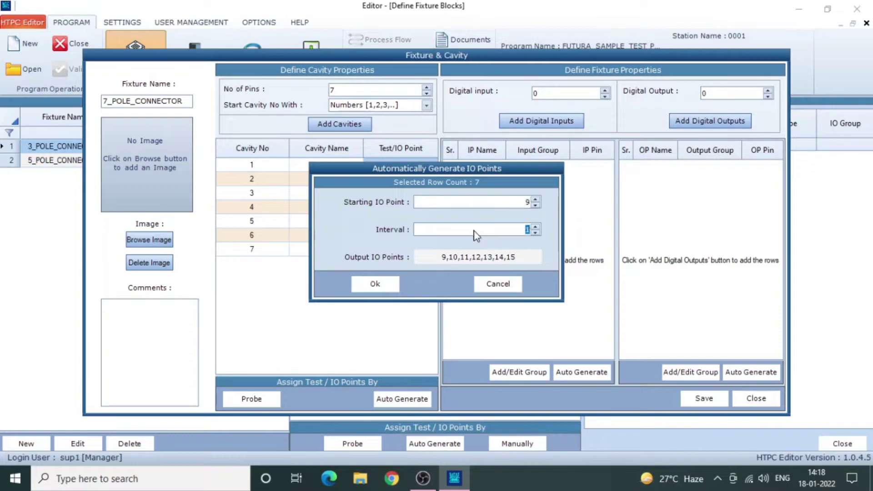
pyautogui.click(374, 287)
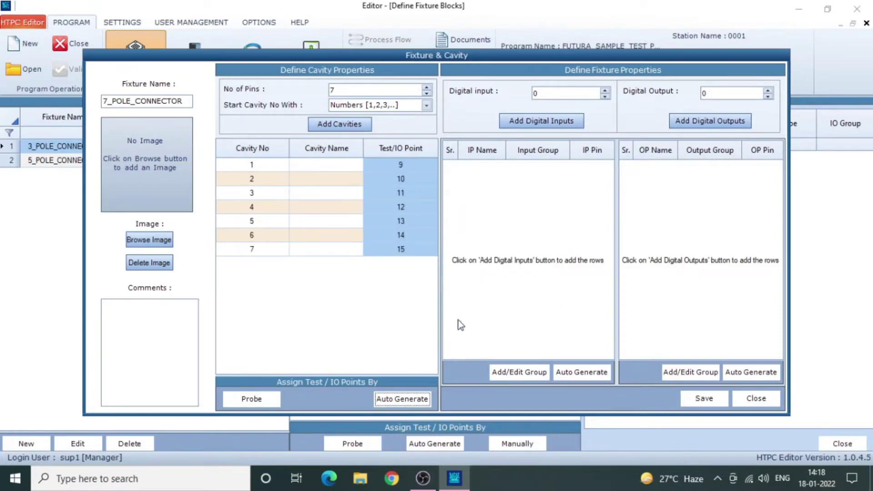
pyautogui.click(696, 398)
# - Start another fixture named 9_POLE_CONNECTOR and add 9 cavities to it
pyautogui.click(436, 284)
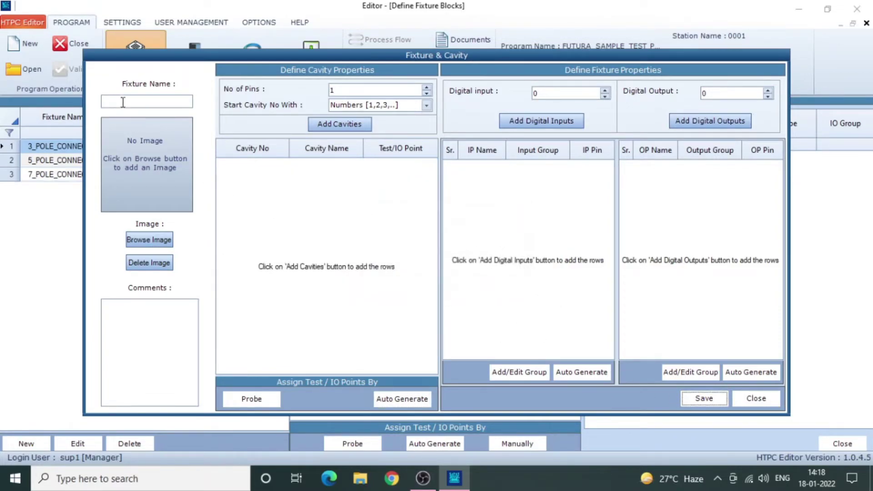
pyautogui.write('9_POLE_CONNECTOR')
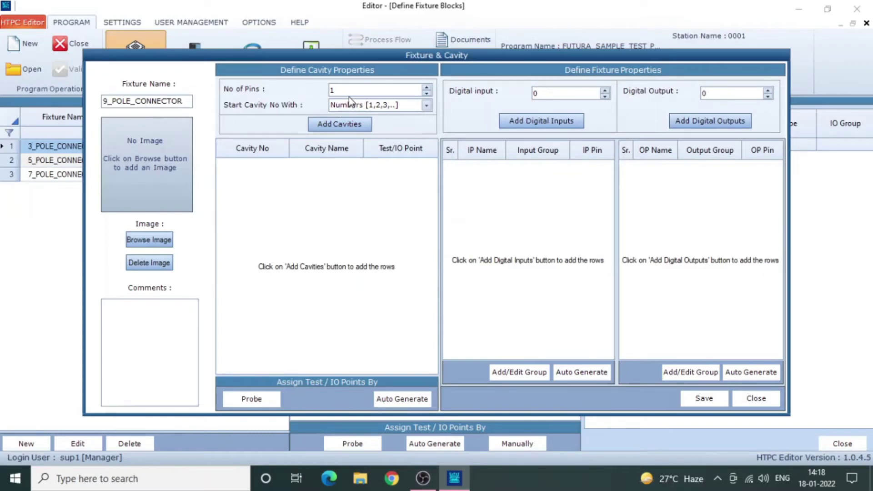
pyautogui.write('9')
pyautogui.click(344, 123)
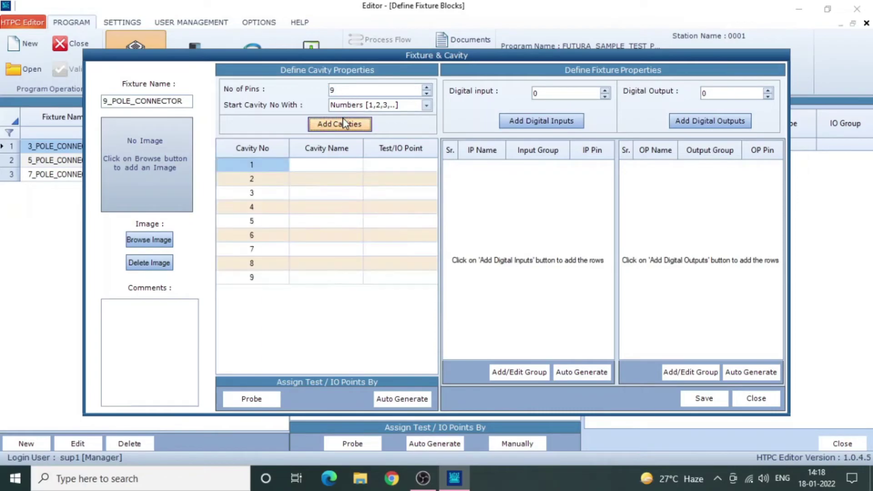
# - Auto-generate test/IO points for all nine cavities, starting at 16 with interval 1, and save the fixture
pyautogui.moveTo(376, 164); pyautogui.dragTo(389, 279)
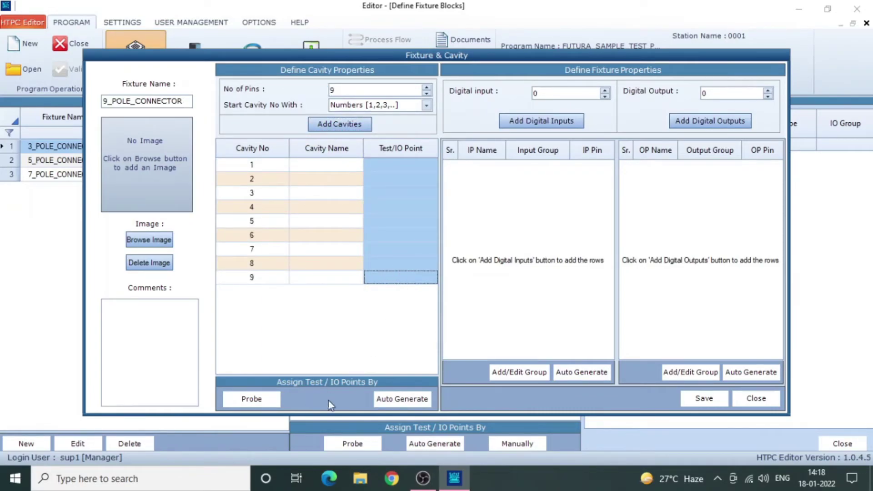
pyautogui.click(399, 397)
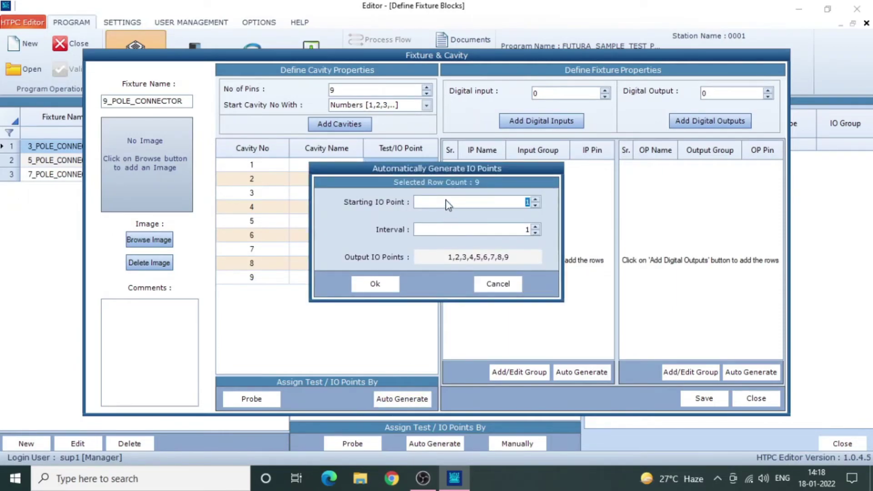
pyautogui.write('16')
pyautogui.click(461, 229)
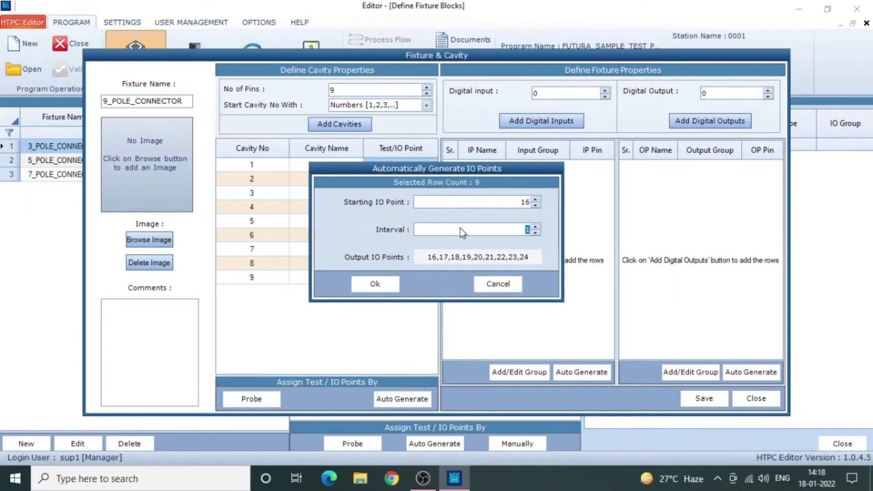
pyautogui.click(381, 287)
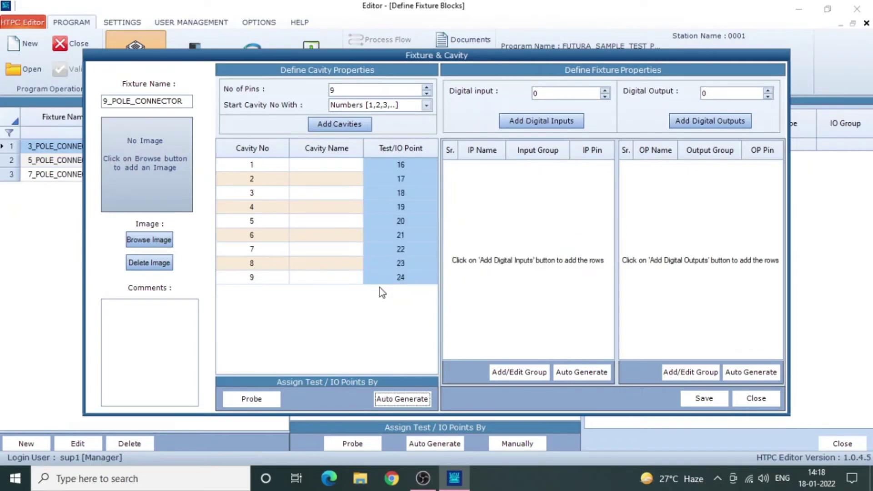
pyautogui.click(704, 398)
# - Start another fixture named 16_POLE_CONNECTOR and add 16 cavities to it
pyautogui.click(442, 286)
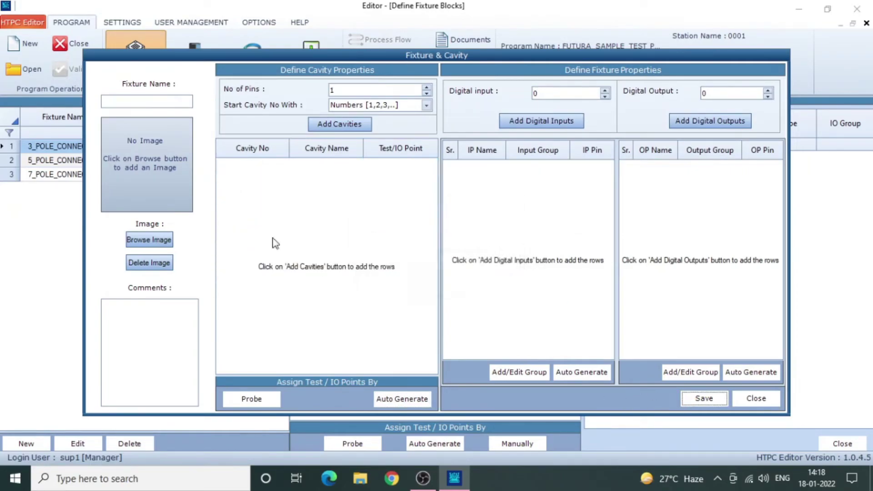
pyautogui.click(113, 102)
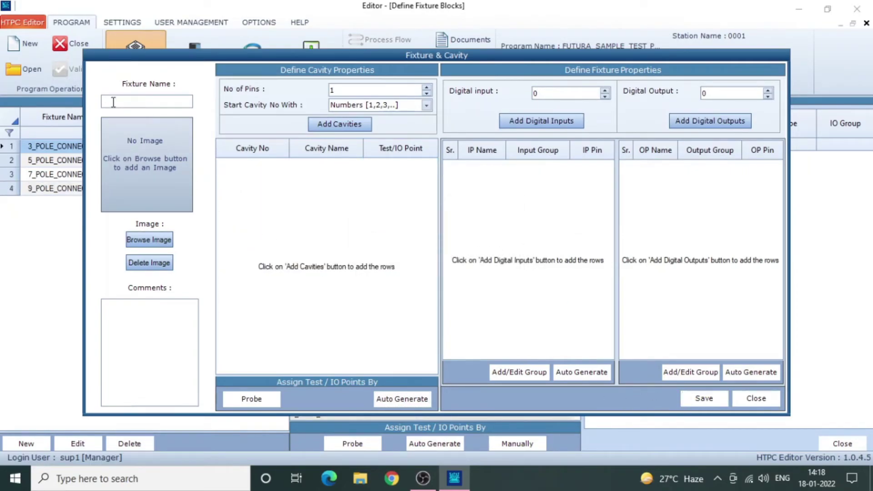
pyautogui.write('16_POLE_CONNECTOR')
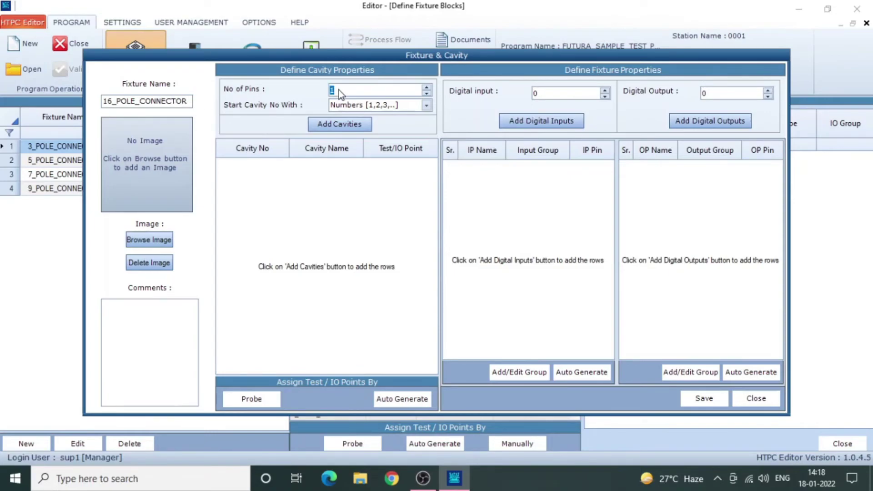
pyautogui.click(346, 127)
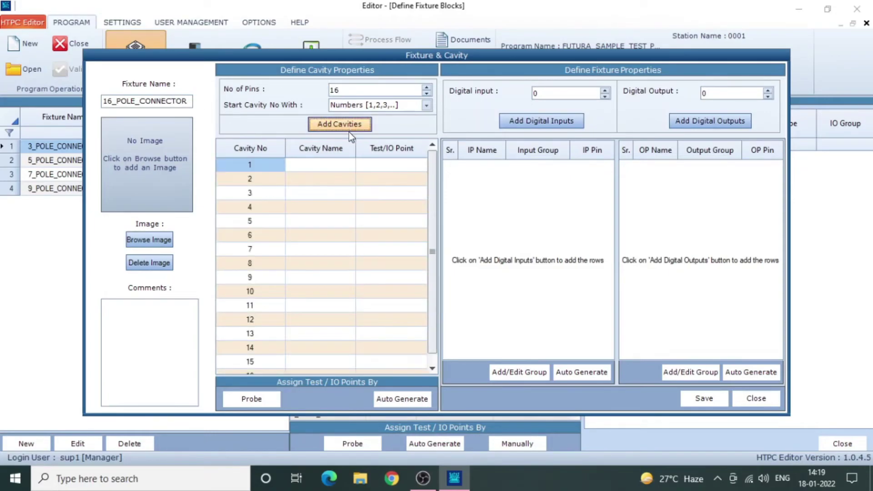
# - Auto-generate test/IO points for all sixteen cavities, starting at 25 with interval 1, and save the fixture
pyautogui.moveTo(365, 166); pyautogui.dragTo(395, 387)
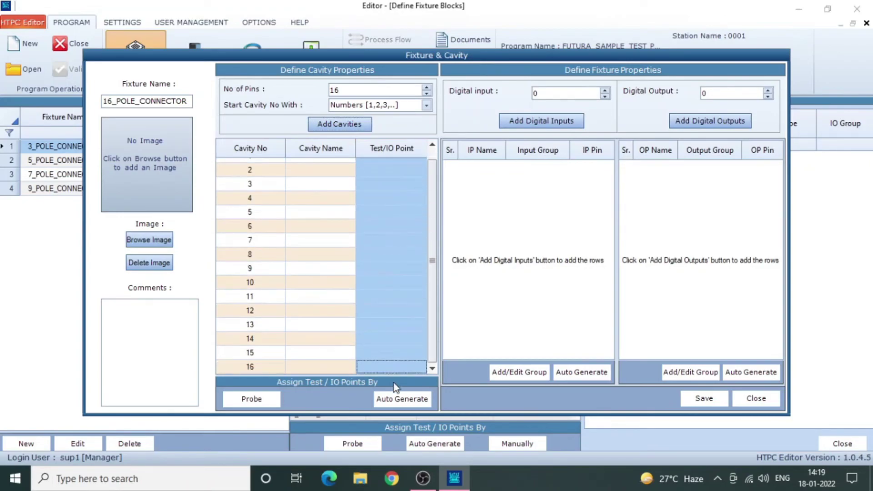
pyautogui.click(399, 397)
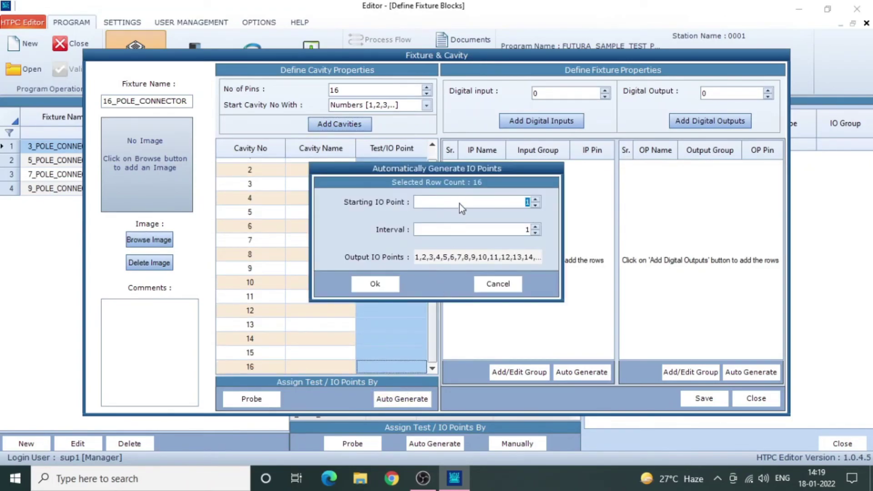
pyautogui.write('25')
pyautogui.press('Tab')
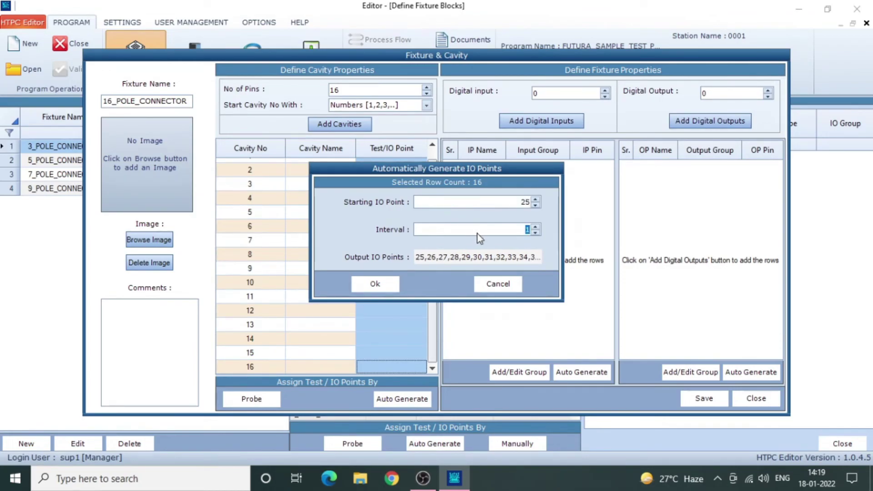
pyautogui.click(398, 283)
pyautogui.click(704, 398)
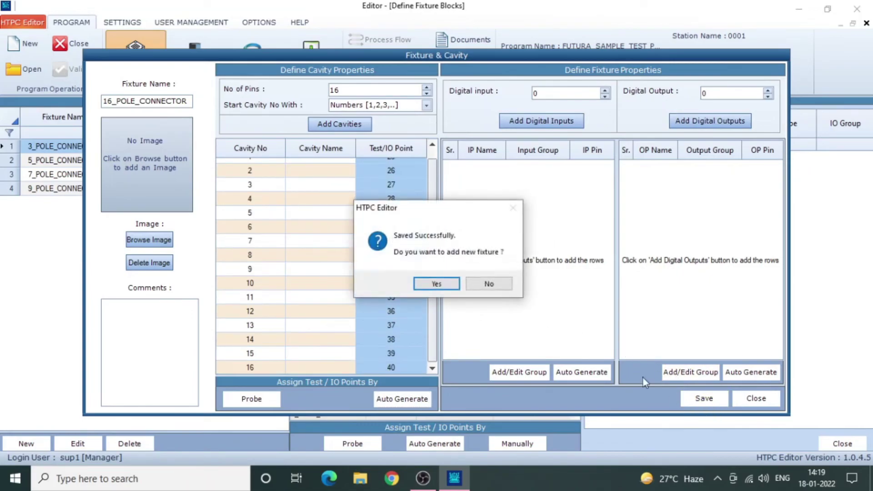
# - Finish adding fixtures and import the connections for Stage 1 - (Main Stage) from the file FUTURA_28_POINTS_HARNESS
pyautogui.click(489, 285)
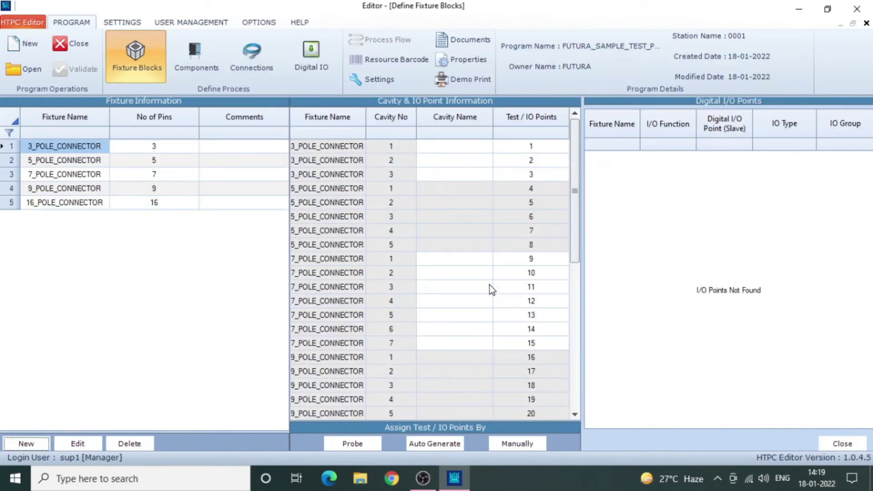
pyautogui.click(252, 75)
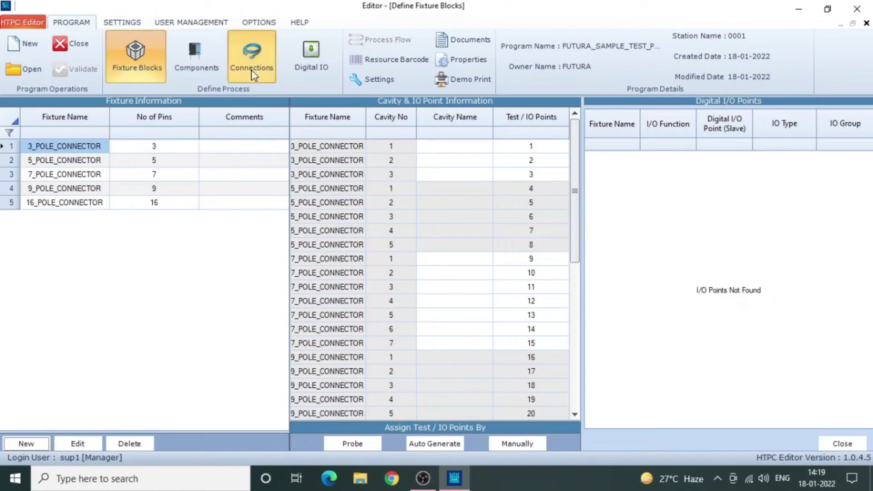
pyautogui.click(109, 121)
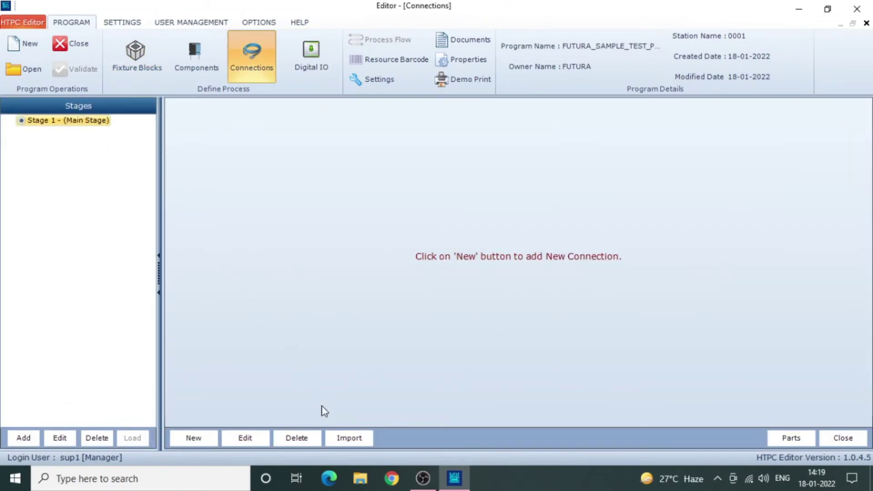
pyautogui.click(344, 437)
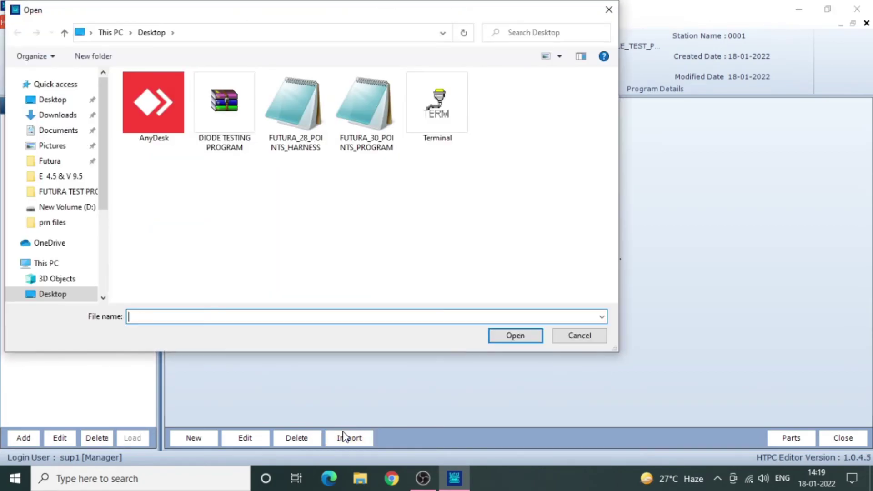
pyautogui.click(276, 124)
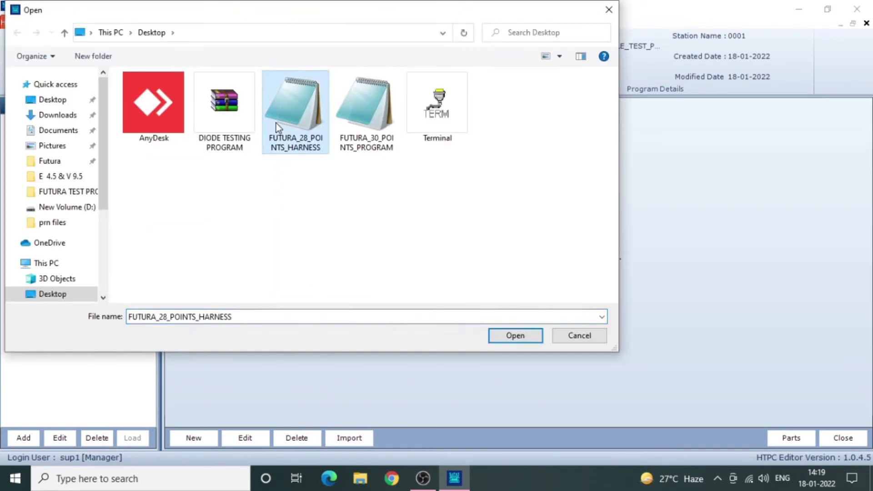
pyautogui.click(512, 335)
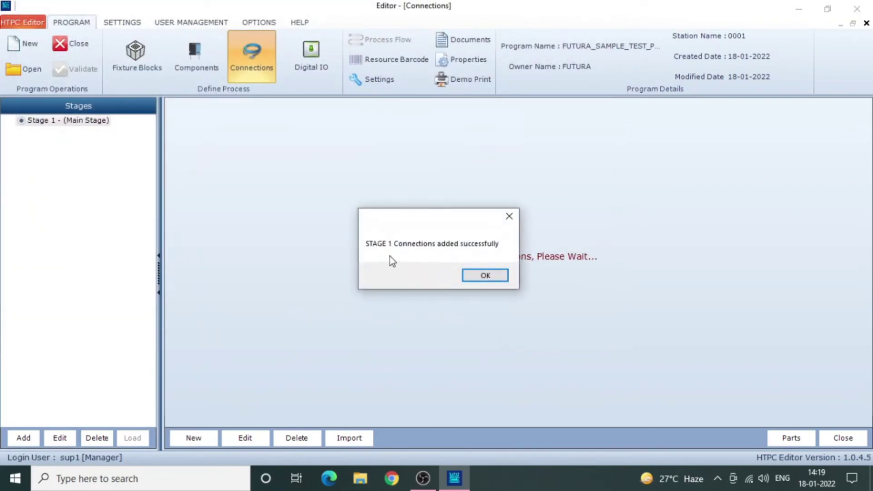
pyautogui.click(494, 274)
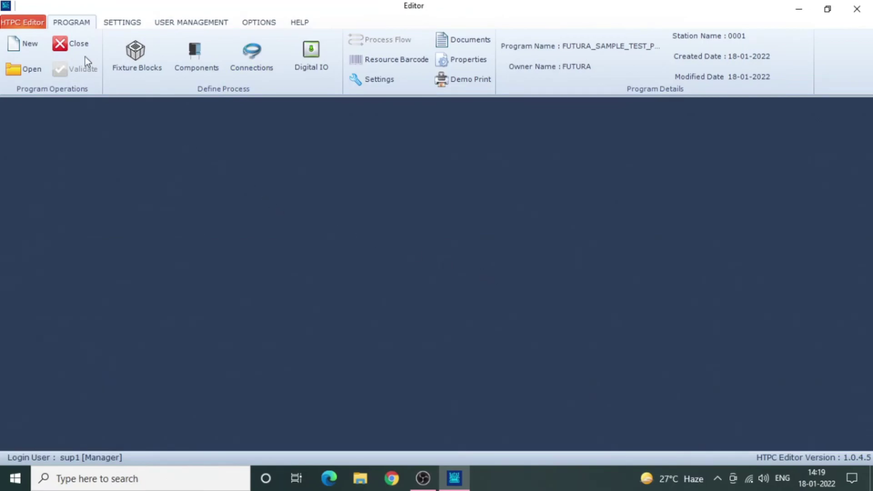
# - Close and reopen the program FUTURA_SAMPLE_TEST_PROGRAM, and display its connections
pyautogui.click(72, 44)
pyautogui.click(30, 70)
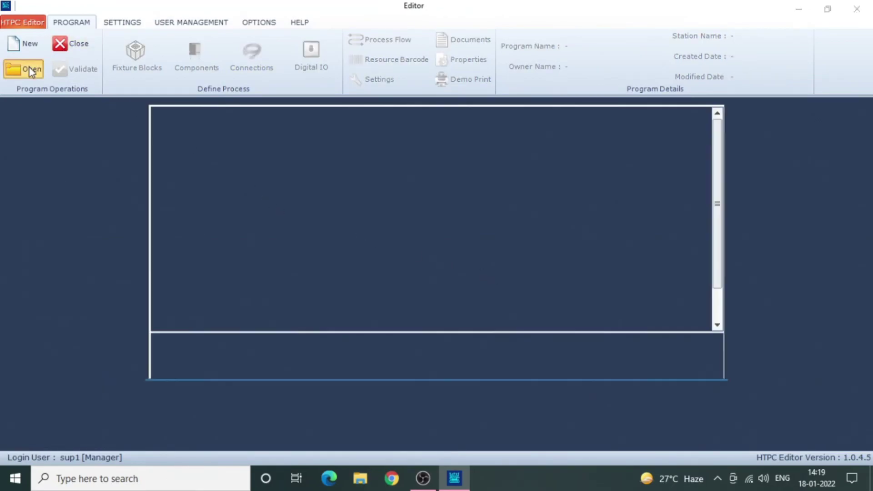
pyautogui.click(241, 288)
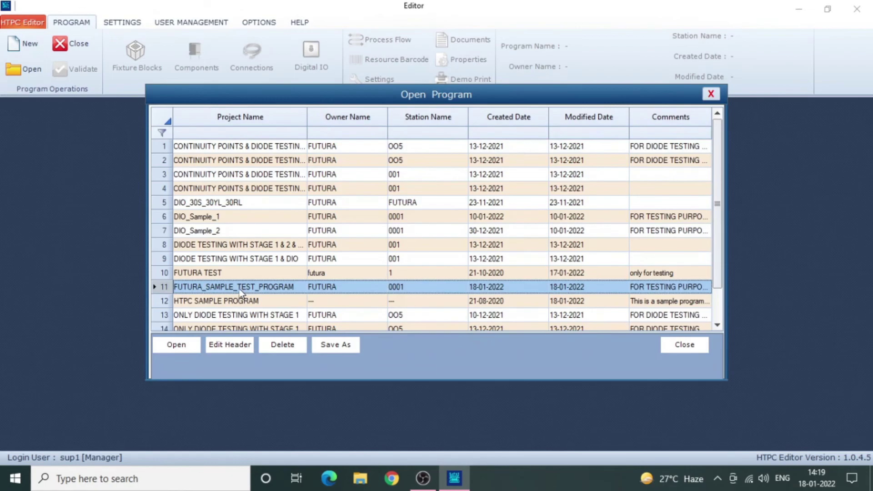
pyautogui.click(181, 342)
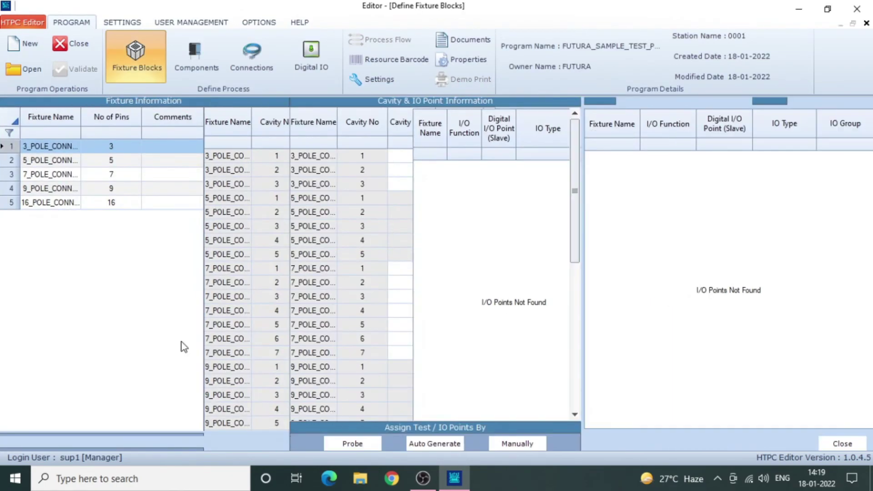
pyautogui.click(246, 54)
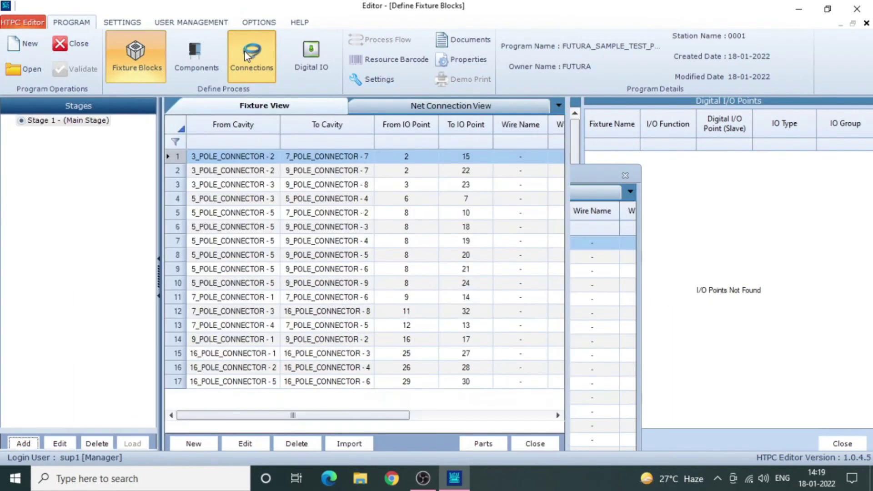